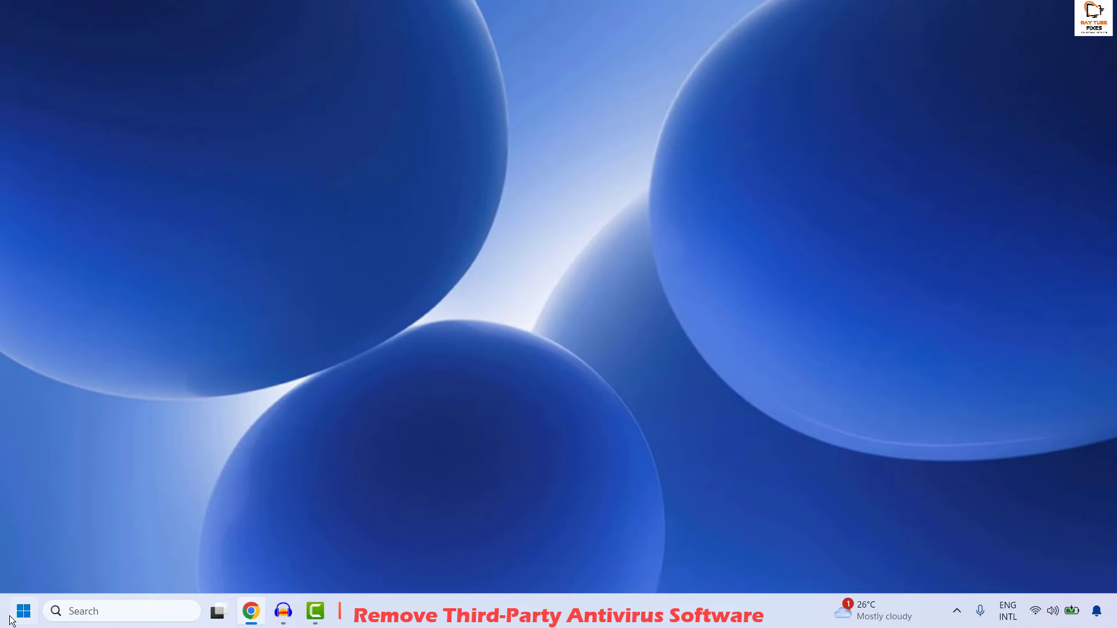
Step: Open the Programs and Features list by running appwiz.cpl
{"action": "key", "text": "super+r"}
{"action": "type", "text": "appwiz"}
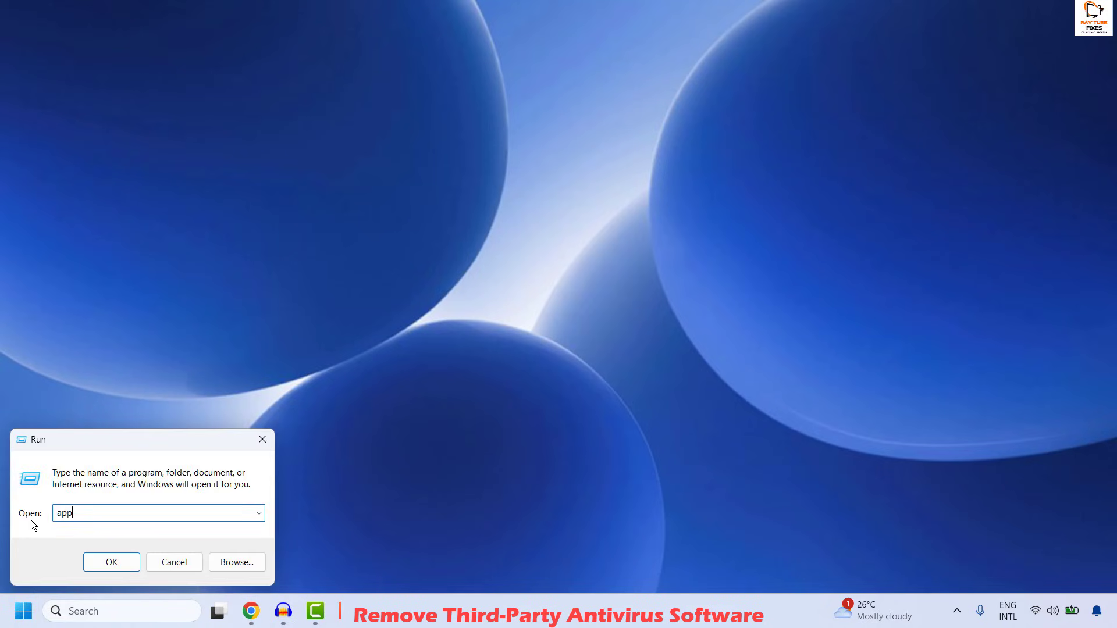
{"action": "type", "text": ".cpl"}
{"action": "key", "text": "Return"}
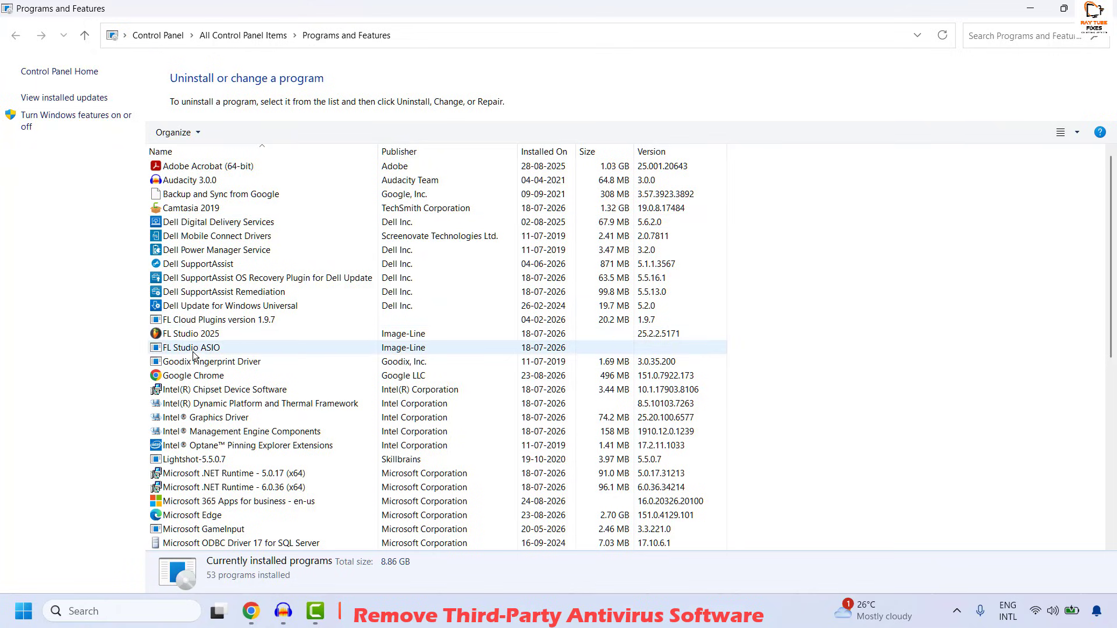
Step: Select Mozilla Firefox (x64 en-US) in the installed programs list and start uninstalling it
{"action": "scroll", "coordinate": [198, 389], "scroll_direction": "down", "scroll_amount": 5}
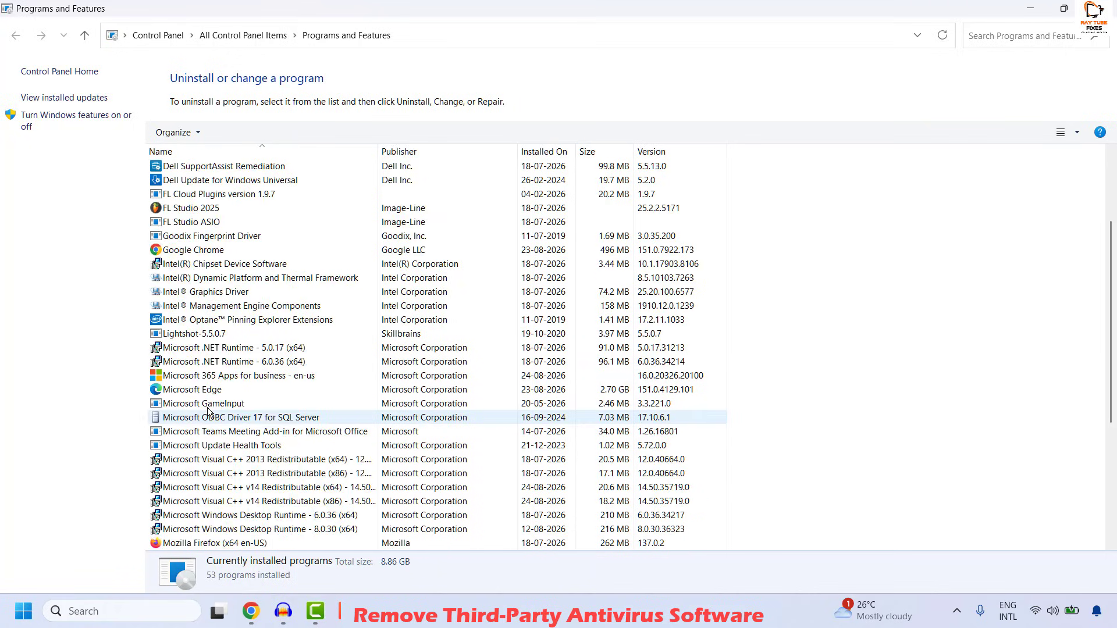
{"action": "left_click", "coordinate": [204, 462]}
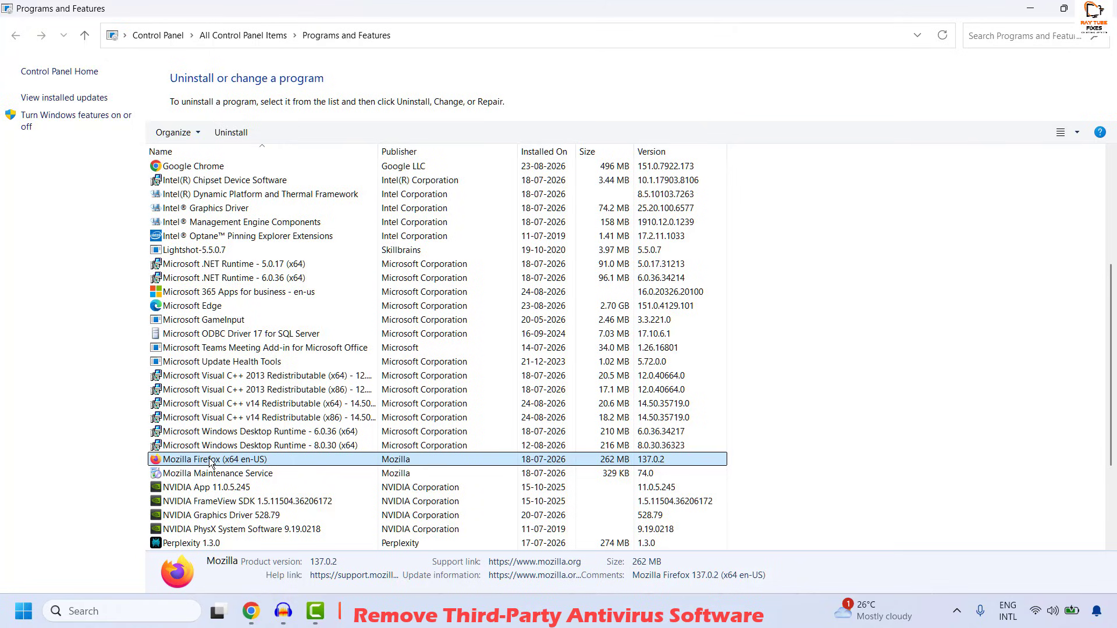
{"action": "left_click", "coordinate": [234, 133]}
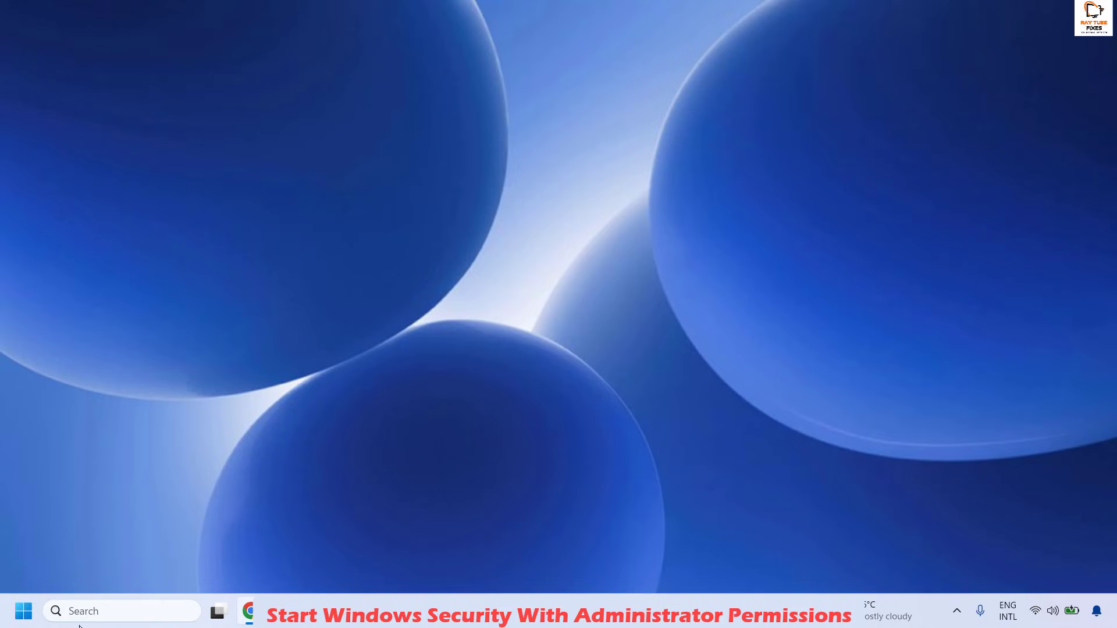
Step: Open Terminal with administrator rights and paste the command for starting Windows Security at the PowerShell prompt
{"action": "right_click", "coordinate": [18, 609]}
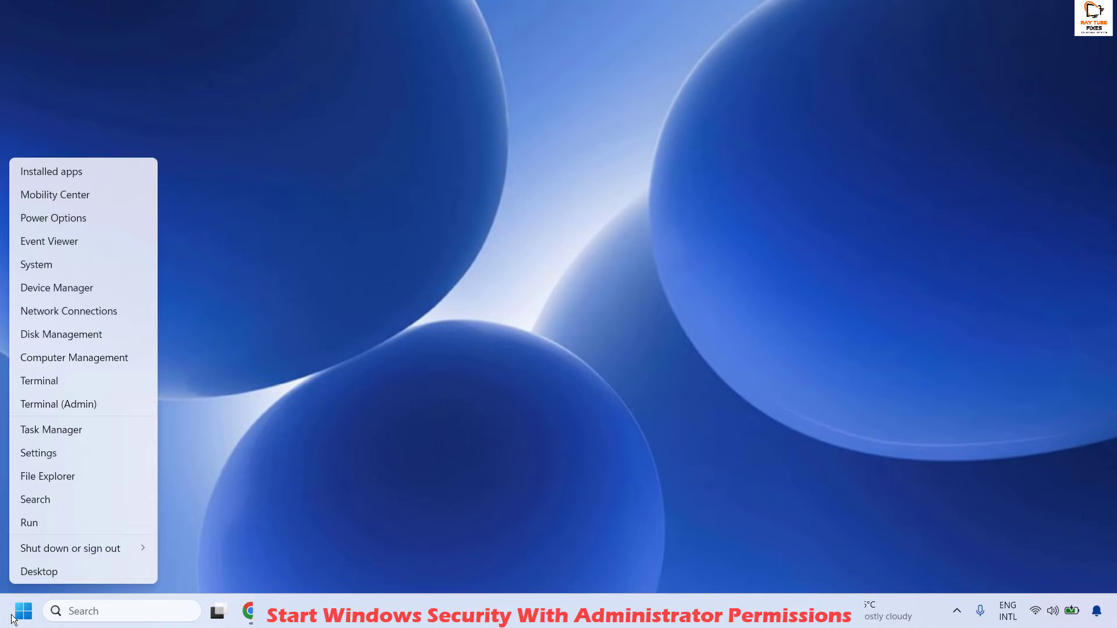
{"action": "left_click", "coordinate": [54, 405]}
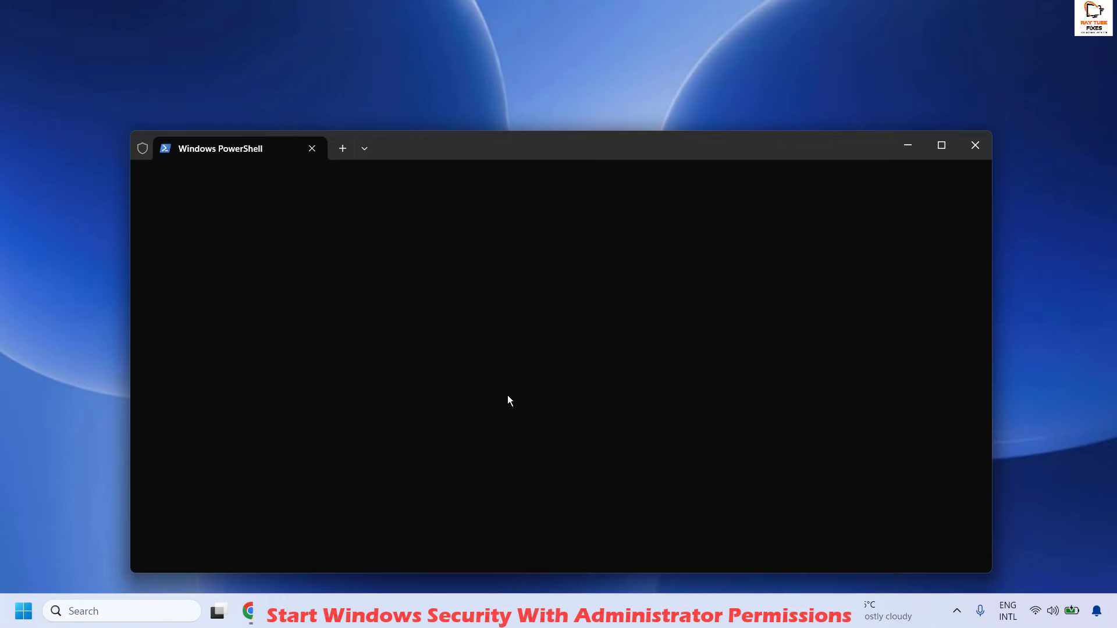
{"action": "left_click_drag", "start_coordinate": [551, 150], "coordinate": [528, 101]}
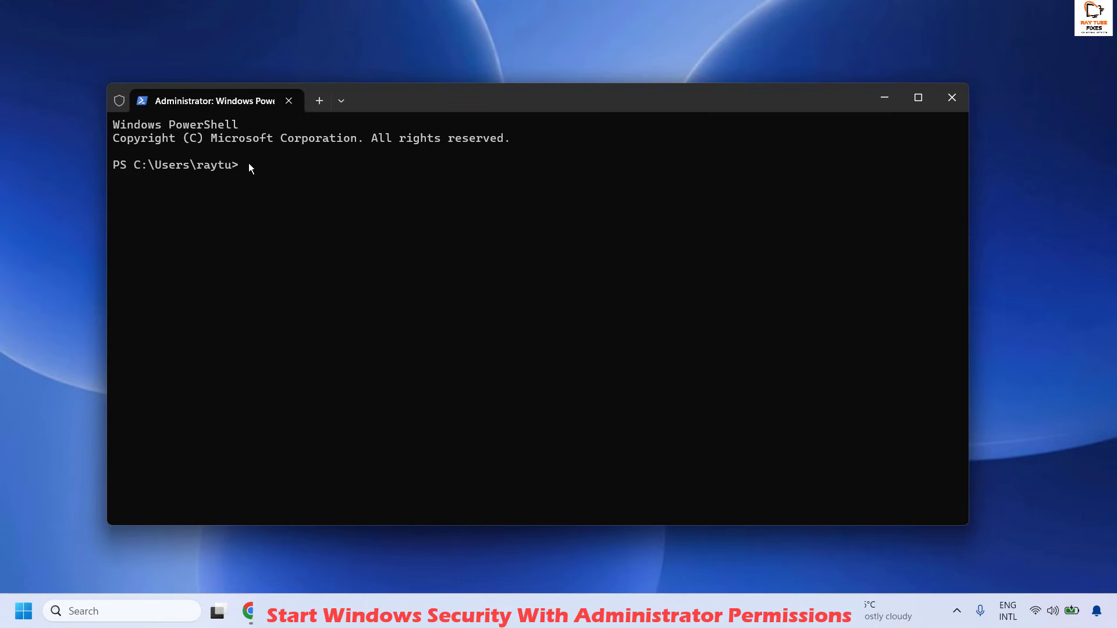
{"action": "type", "text": "Start-MpWDOScan"}
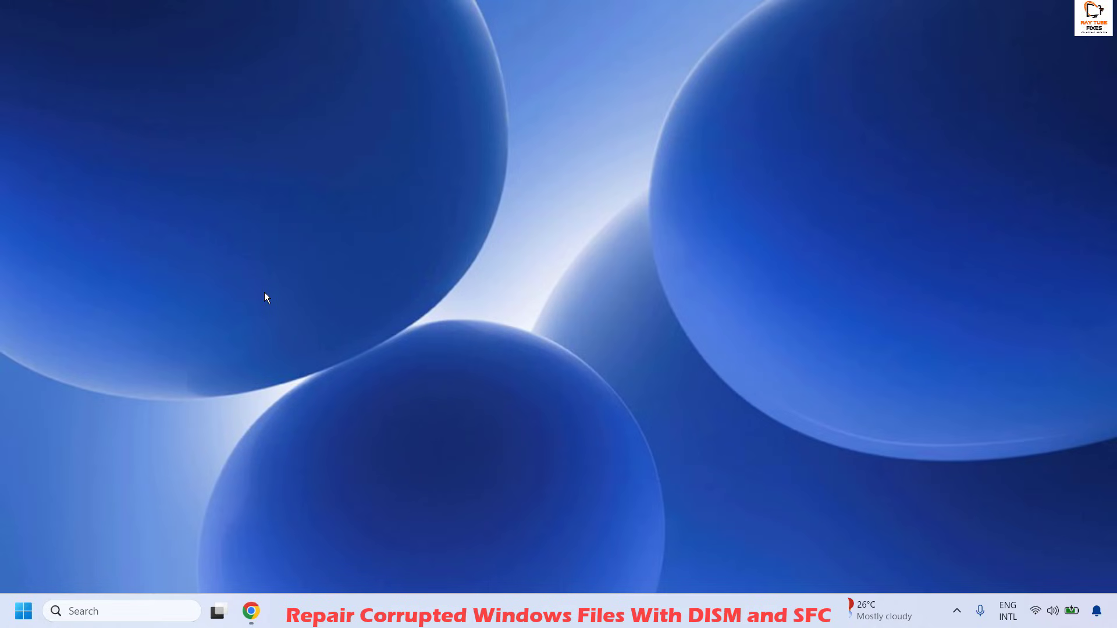
Step: Search for Command Prompt, run it as administrator, and move its window toward the middle of the desktop
{"action": "left_click", "coordinate": [133, 610]}
{"action": "type", "text": "command"}
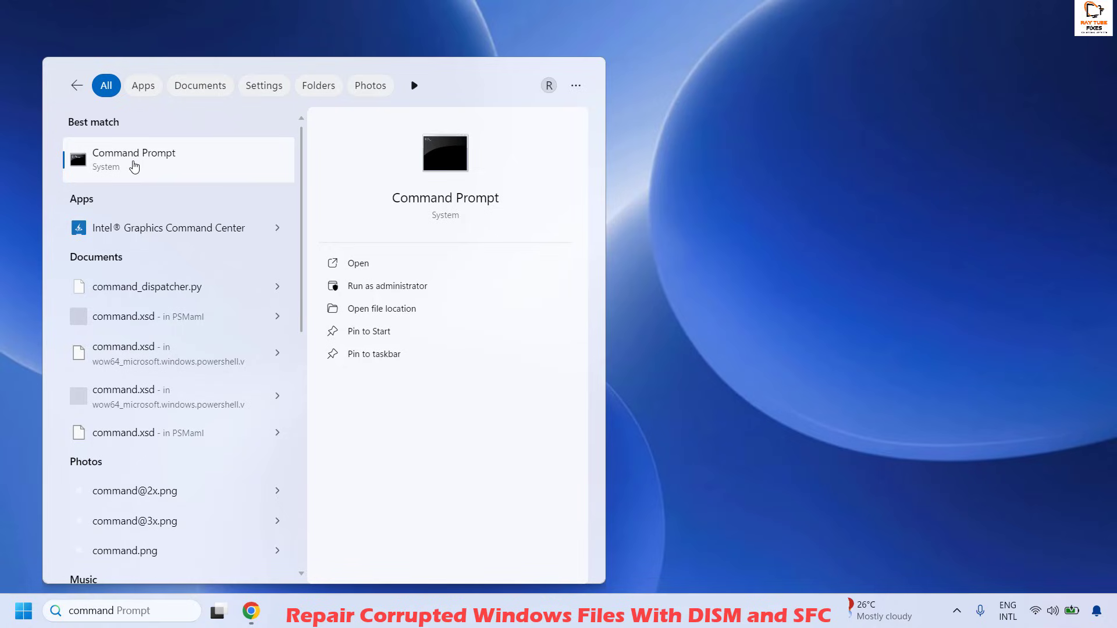
{"action": "right_click", "coordinate": [134, 167]}
{"action": "left_click", "coordinate": [235, 182]}
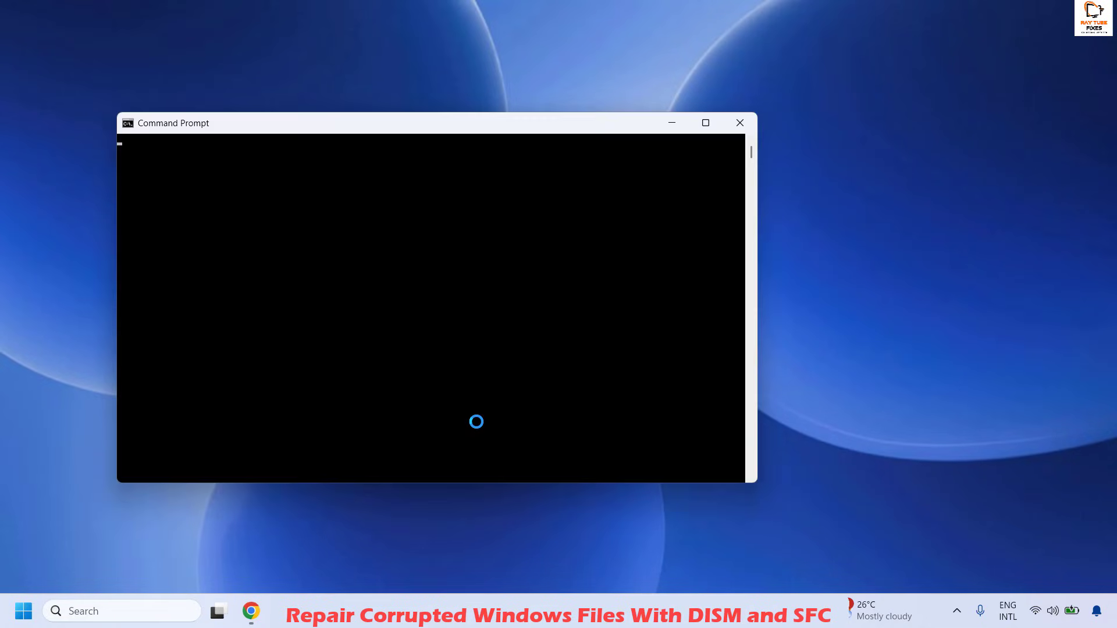
{"action": "left_click_drag", "start_coordinate": [399, 130], "coordinate": [576, 156]}
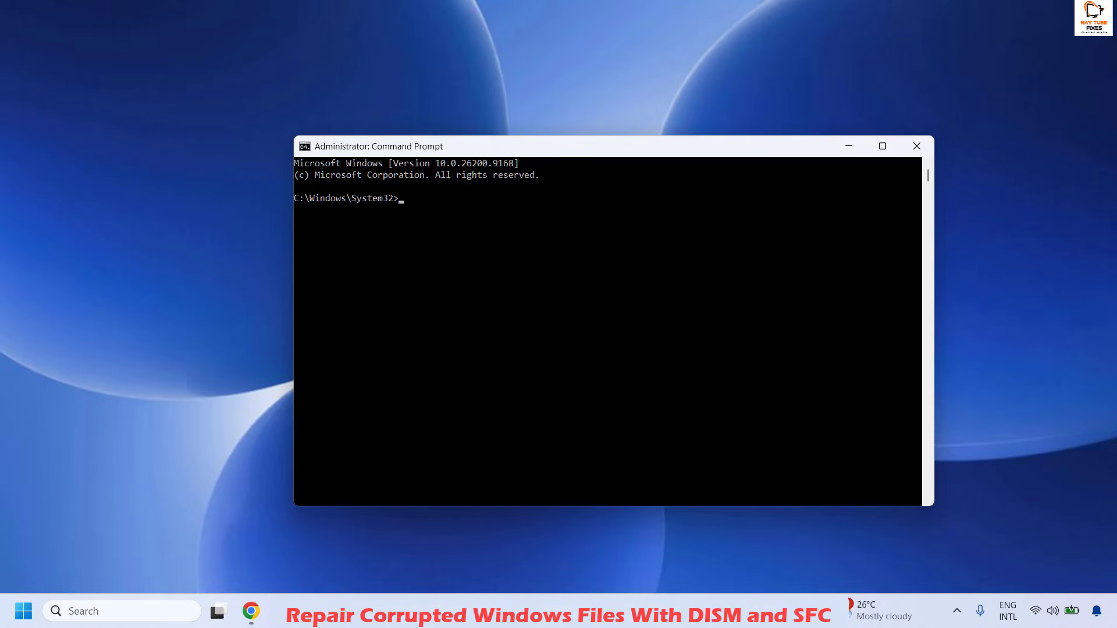
Step: Run DISM /Online /Cleanup-Image /RestoreHealth in the elevated Command Prompt
{"action": "key", "text": "alt+Tab"}
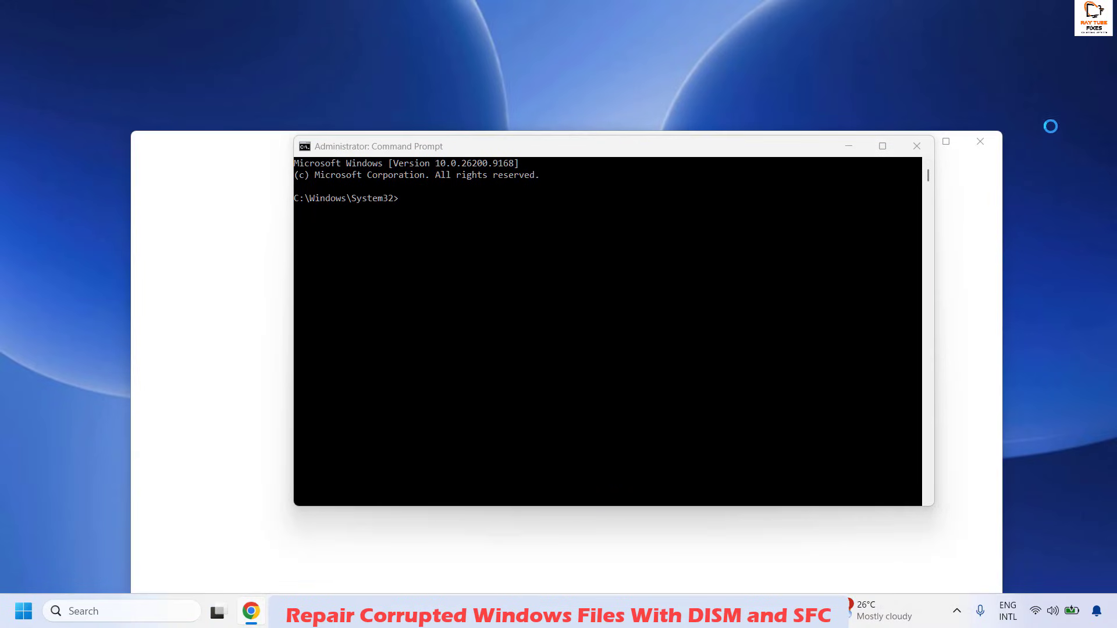
{"action": "left_click", "coordinate": [986, 146]}
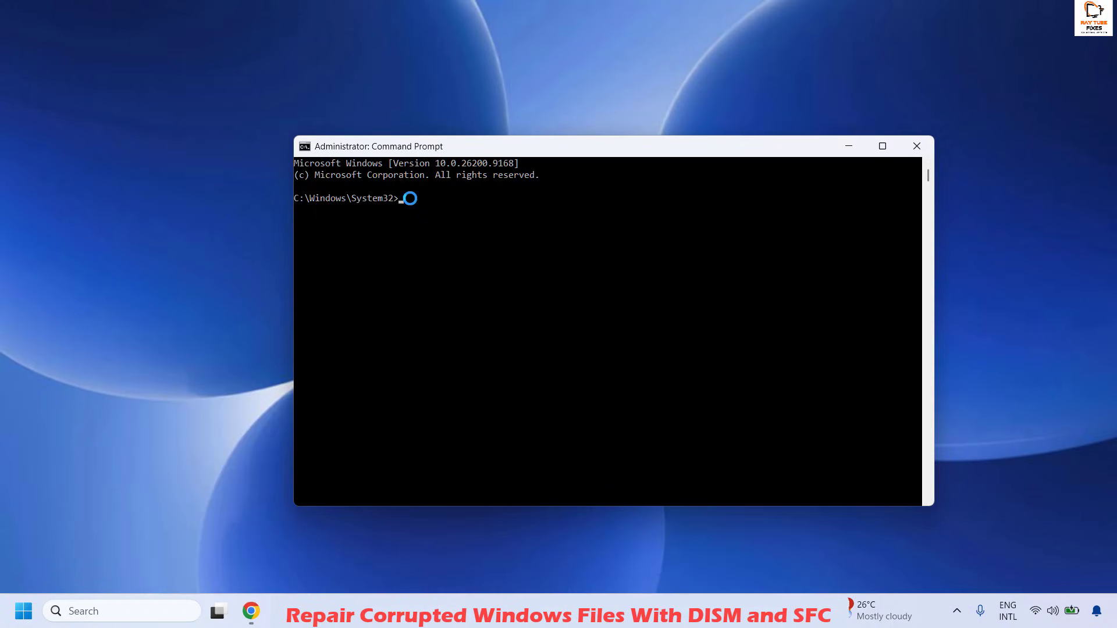
{"action": "type", "text": "DISM /Online /Cleanup-Image /RestoreHealth"}
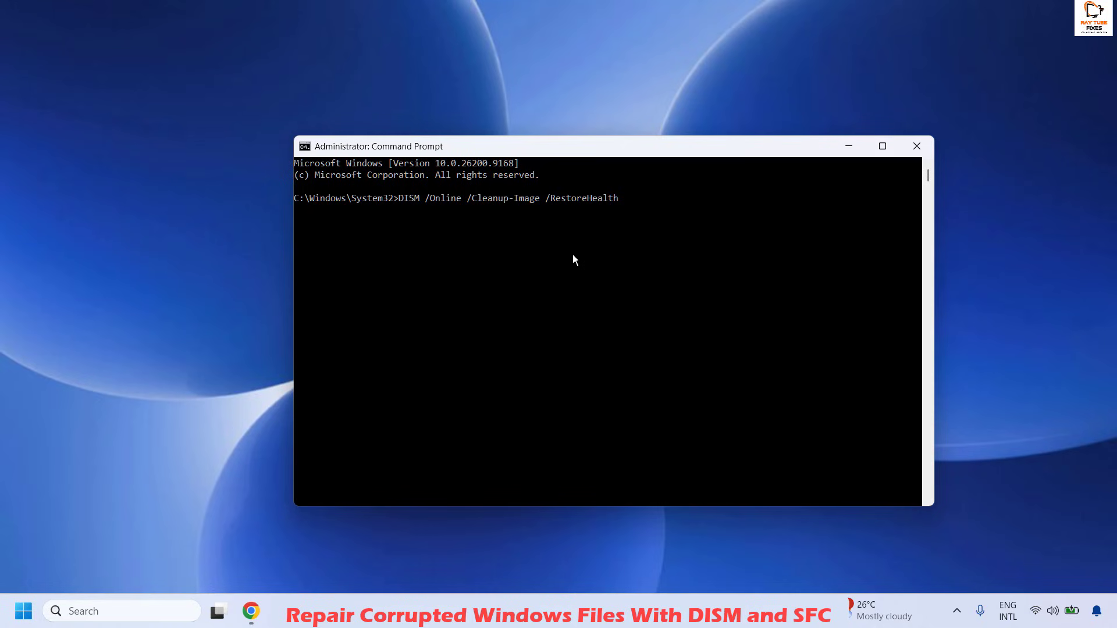
{"action": "key", "text": "Return"}
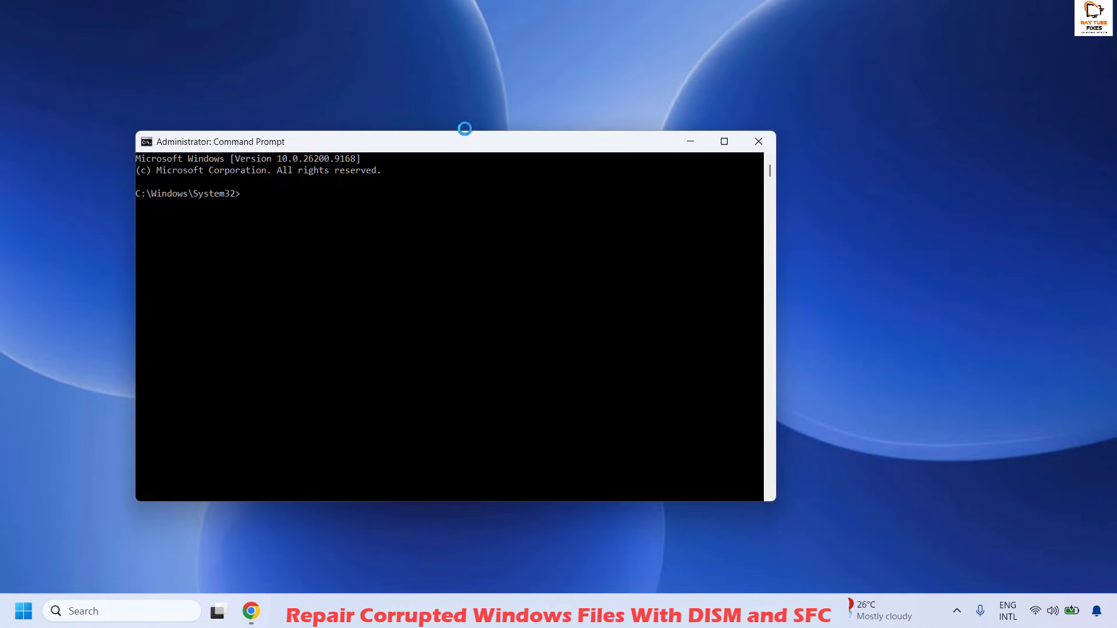
Step: Run sfc /scannow in the elevated Command Prompt to scan the system files, and close the window
{"action": "left_click_drag", "start_coordinate": [476, 142], "coordinate": [628, 145]}
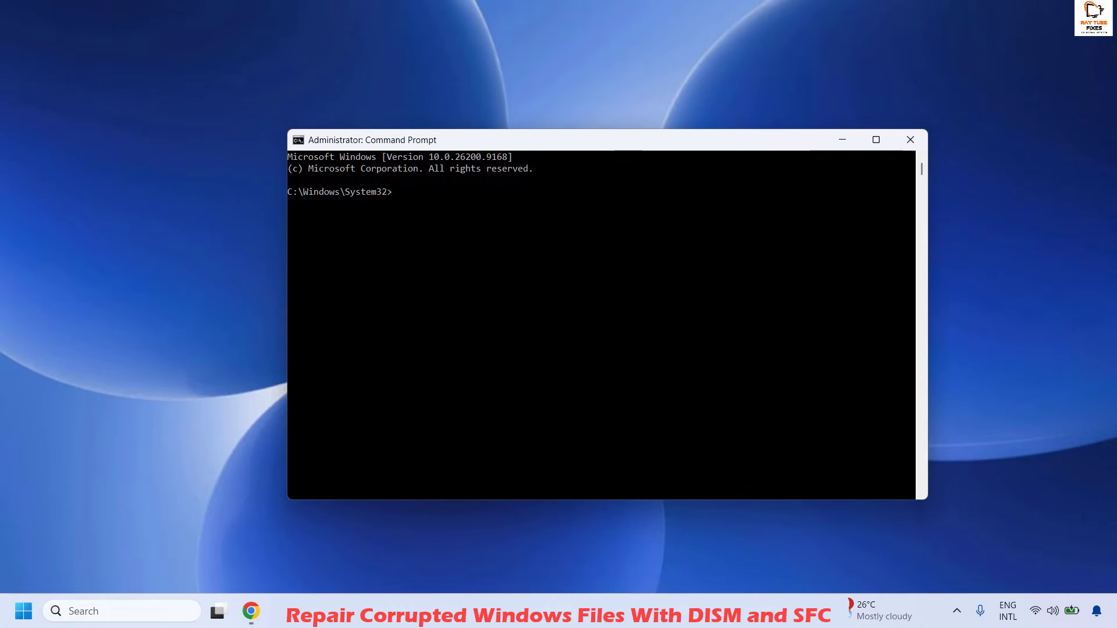
{"action": "key", "text": "alt+Tab"}
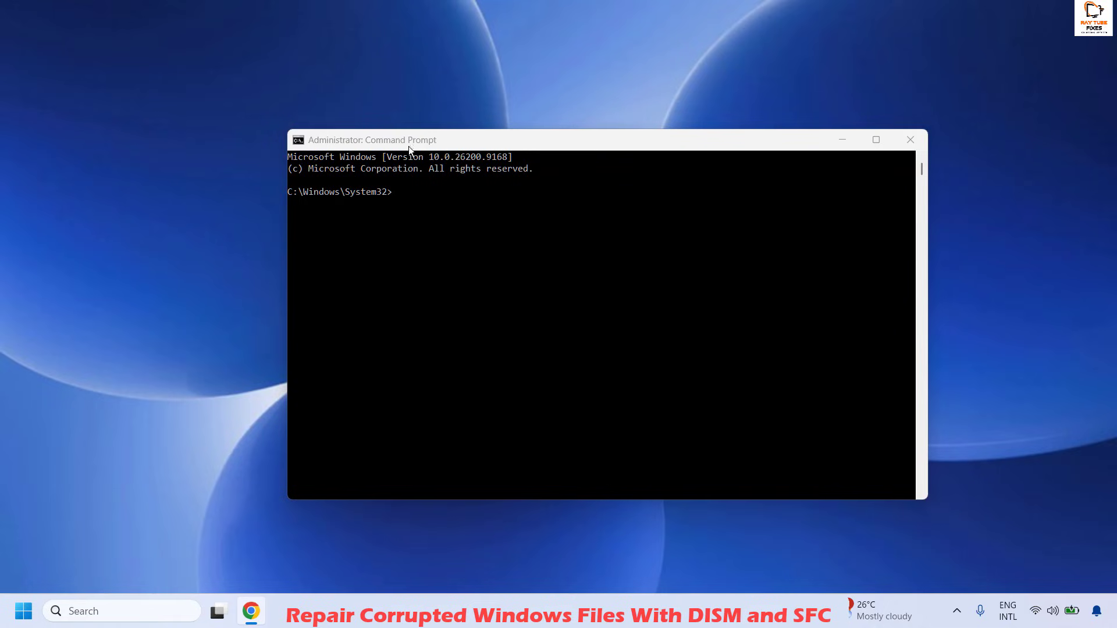
{"action": "left_click", "coordinate": [399, 191]}
{"action": "type", "text": "sfc /scannow"}
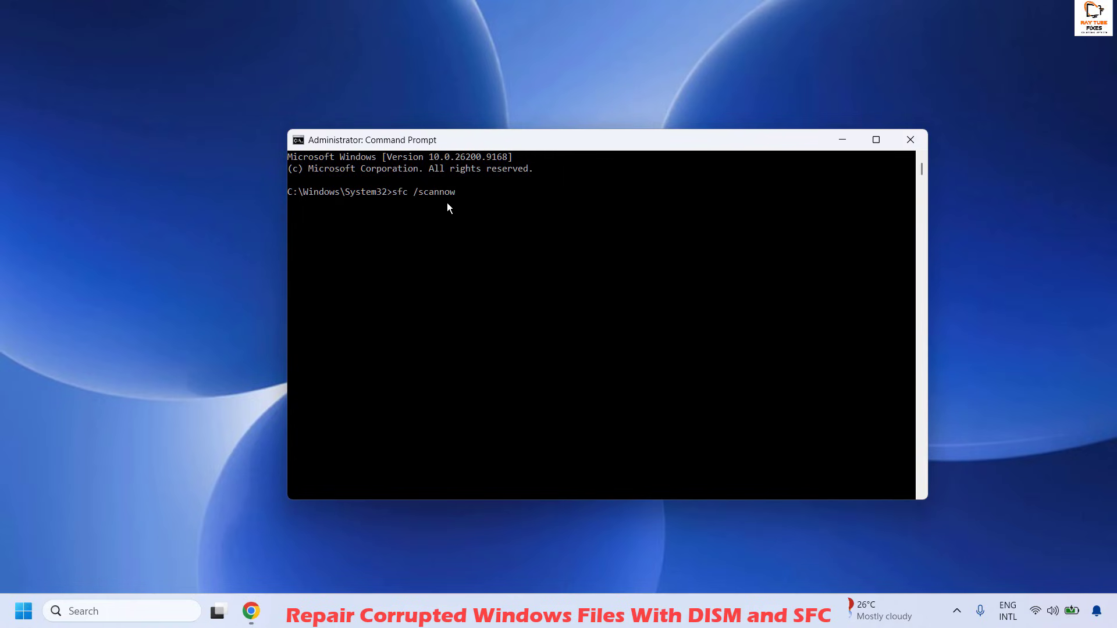
{"action": "key", "text": "Return"}
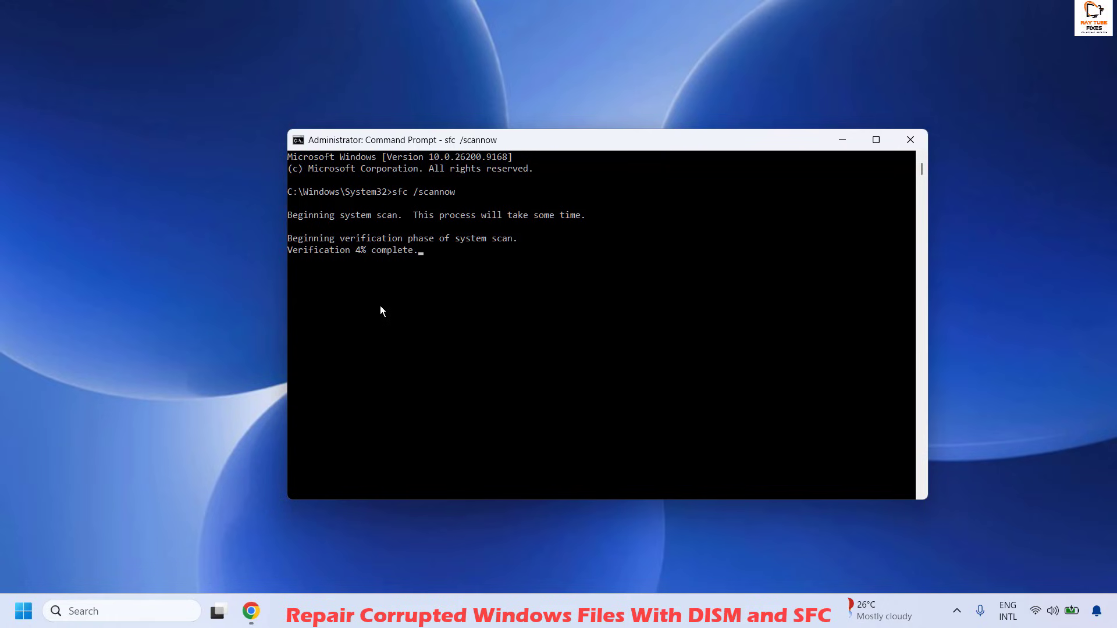
{"action": "left_click", "coordinate": [911, 139]}
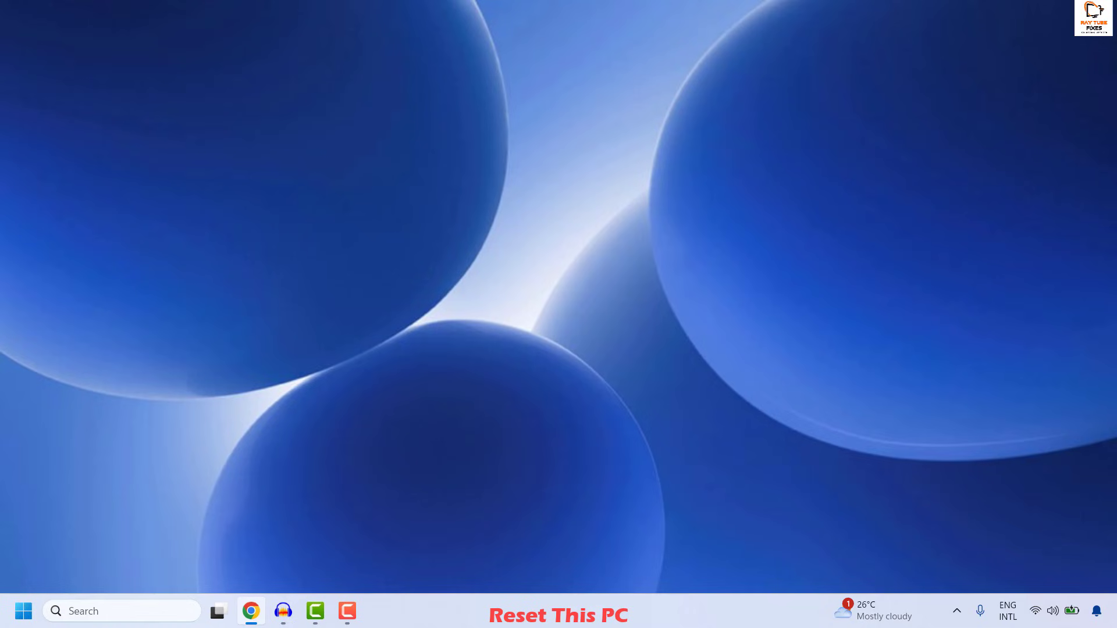
Step: Open the Recovery settings from the advanced options of Windows Update
{"action": "right_click", "coordinate": [32, 610]}
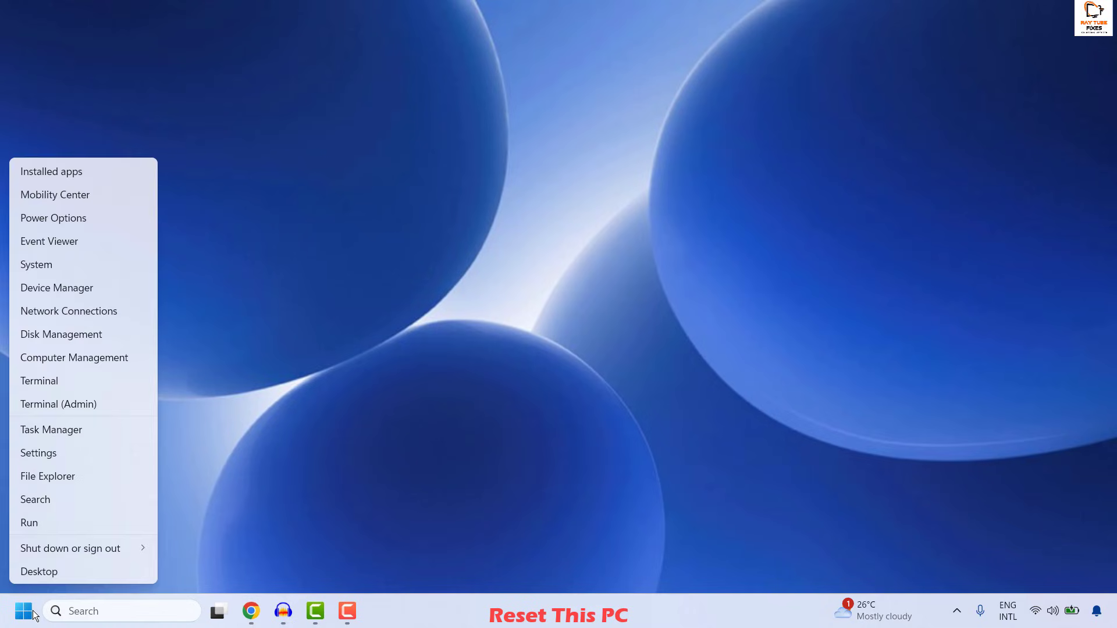
{"action": "left_click", "coordinate": [58, 452]}
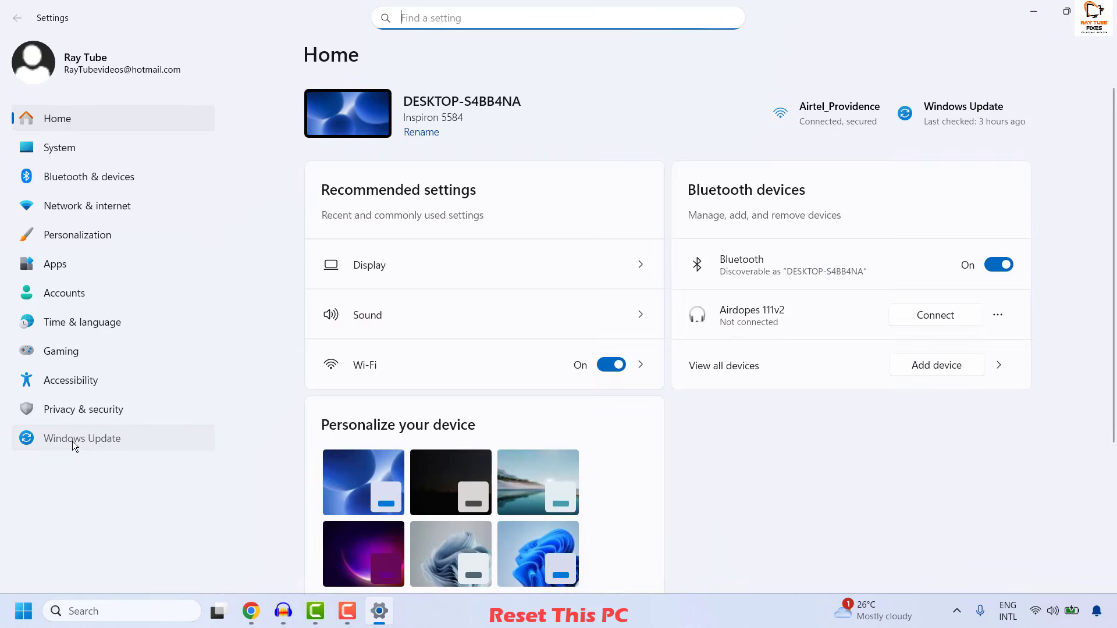
{"action": "left_click", "coordinate": [72, 441]}
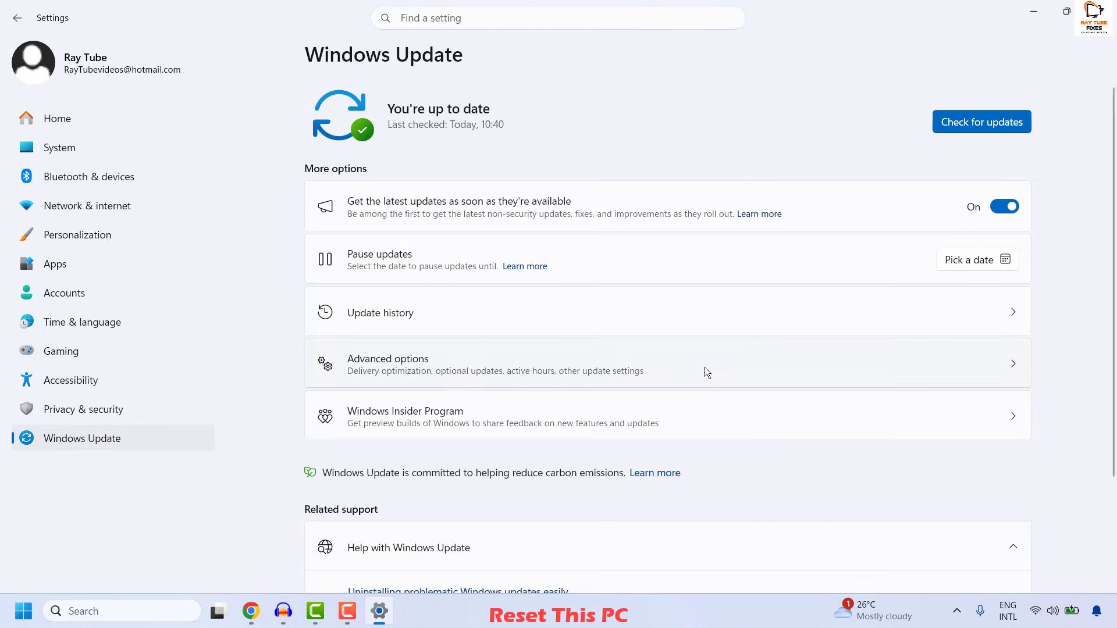
{"action": "scroll", "coordinate": [704, 367], "scroll_direction": "down", "scroll_amount": 3}
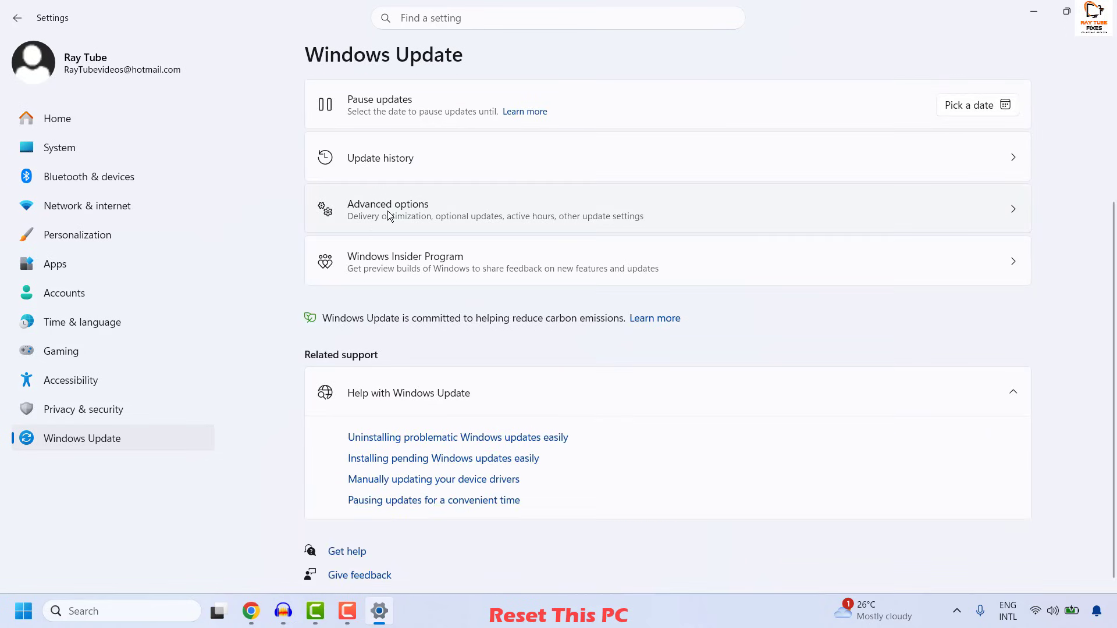
{"action": "left_click", "coordinate": [500, 208]}
{"action": "scroll", "coordinate": [512, 236], "scroll_direction": "down", "scroll_amount": 3}
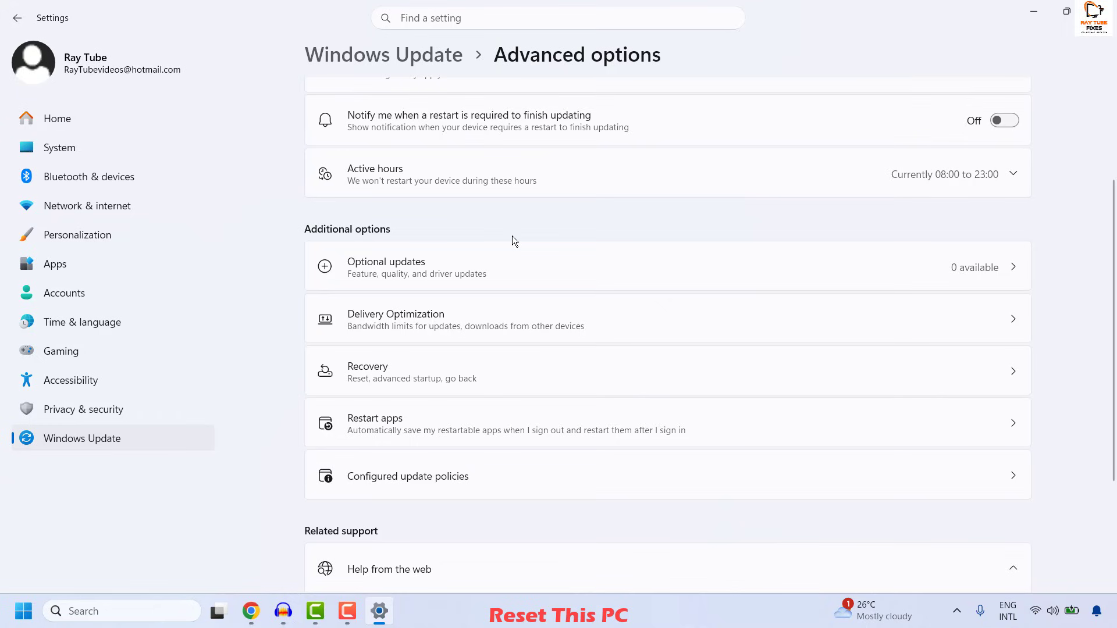
{"action": "left_click", "coordinate": [945, 370]}
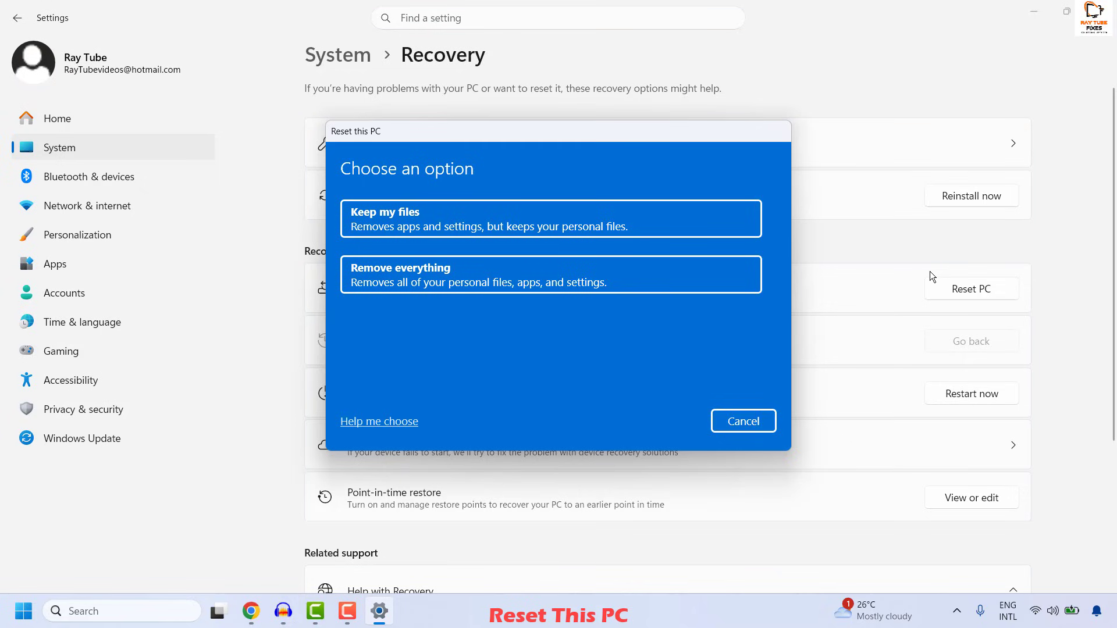
Step: Set up the PC reset with Keep my files and Cloud download, and confirm restoring preinstalled apps and downloading Windows
{"action": "left_click", "coordinate": [401, 224]}
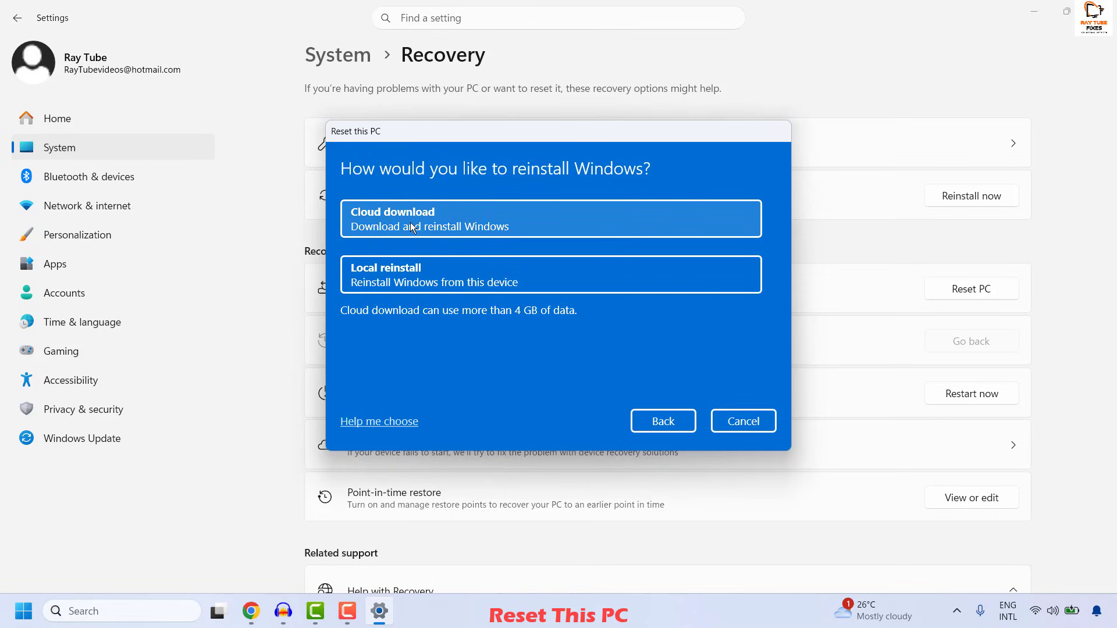
{"action": "left_click", "coordinate": [366, 227]}
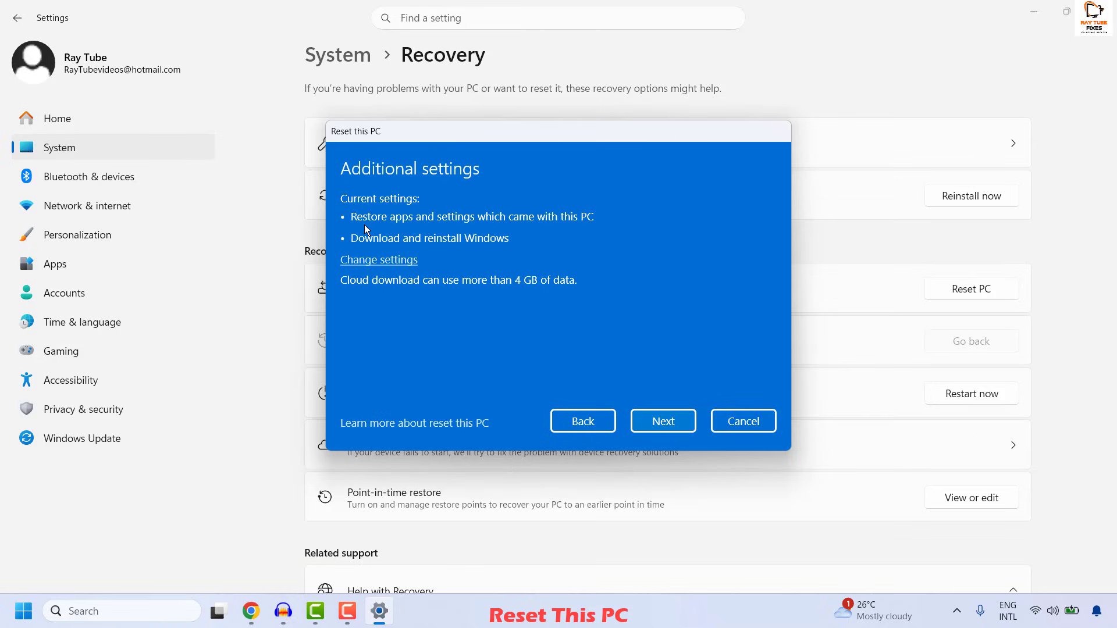
{"action": "left_click", "coordinate": [393, 264]}
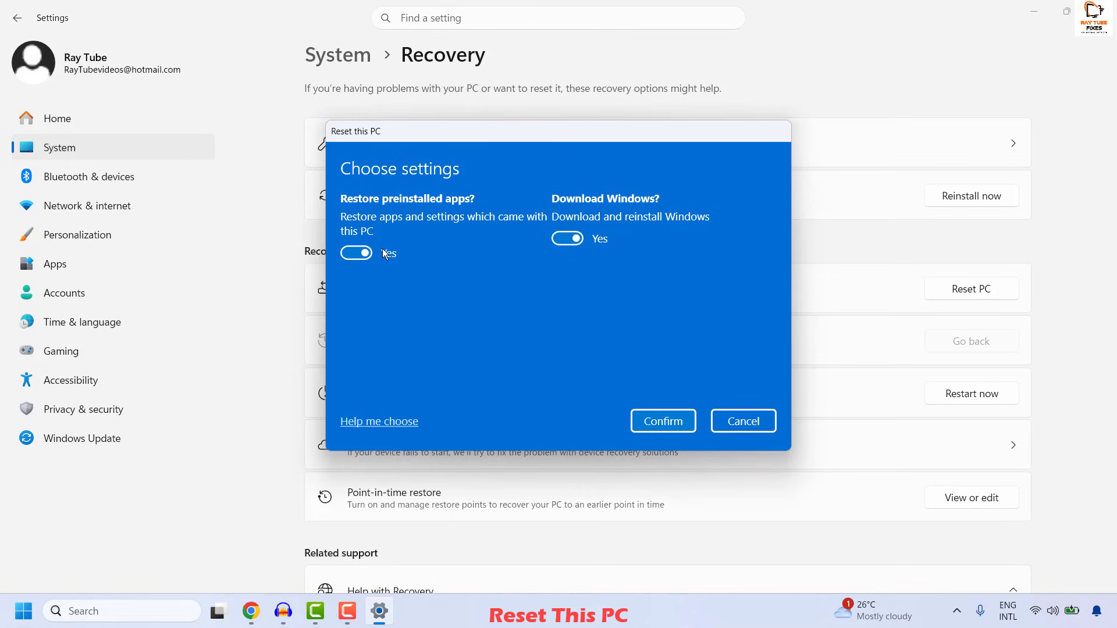
{"action": "left_click", "coordinate": [672, 427]}
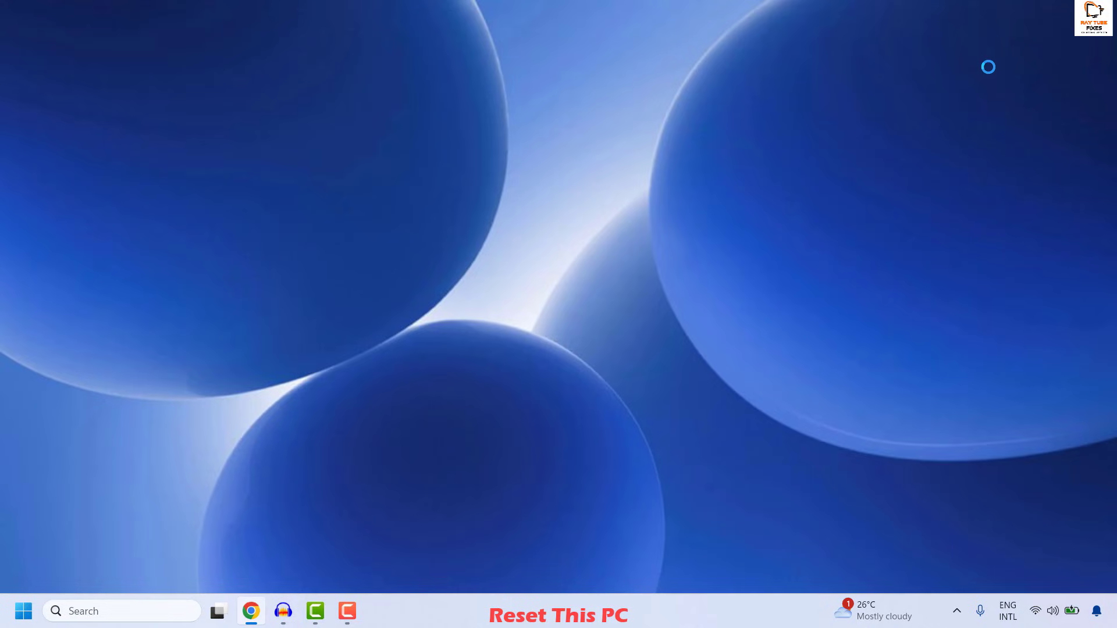